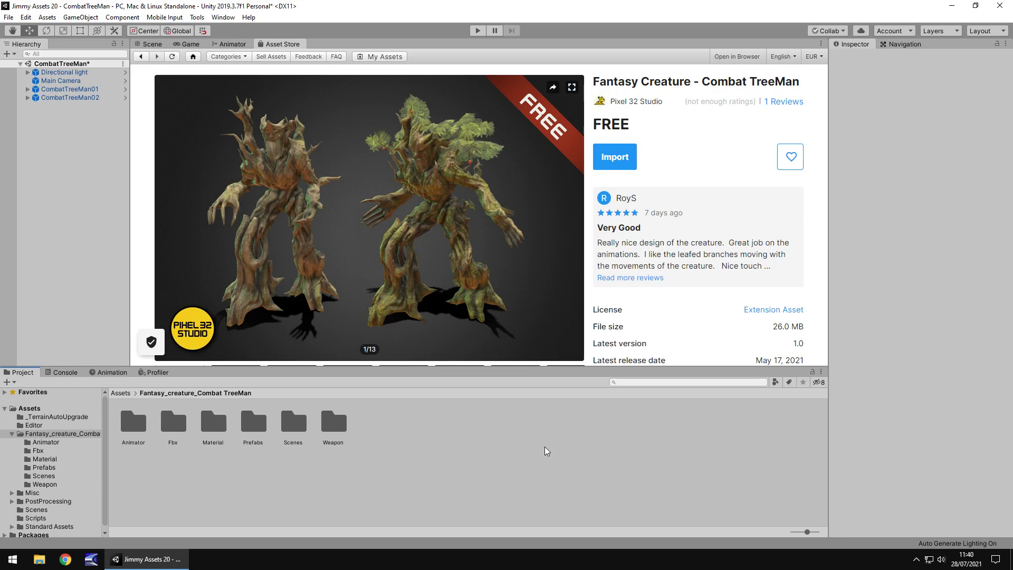
Step: Show the 3D scene and bring the two tree creatures closer into view
{"action": "left_click", "coordinate": [152, 43]}
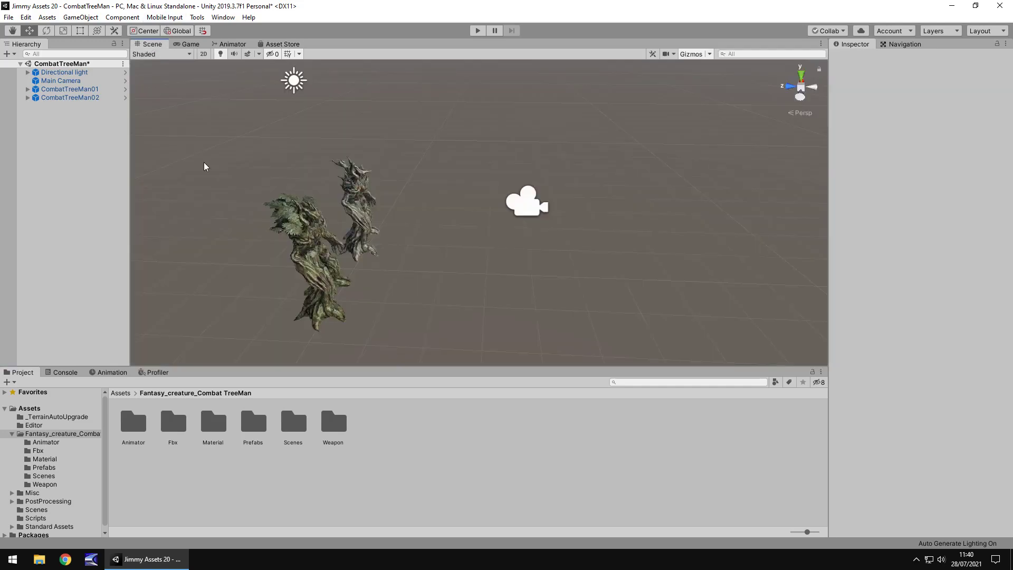
{"action": "right_click_drag", "start_coordinate": [380, 210], "coordinate": [544, 213]}
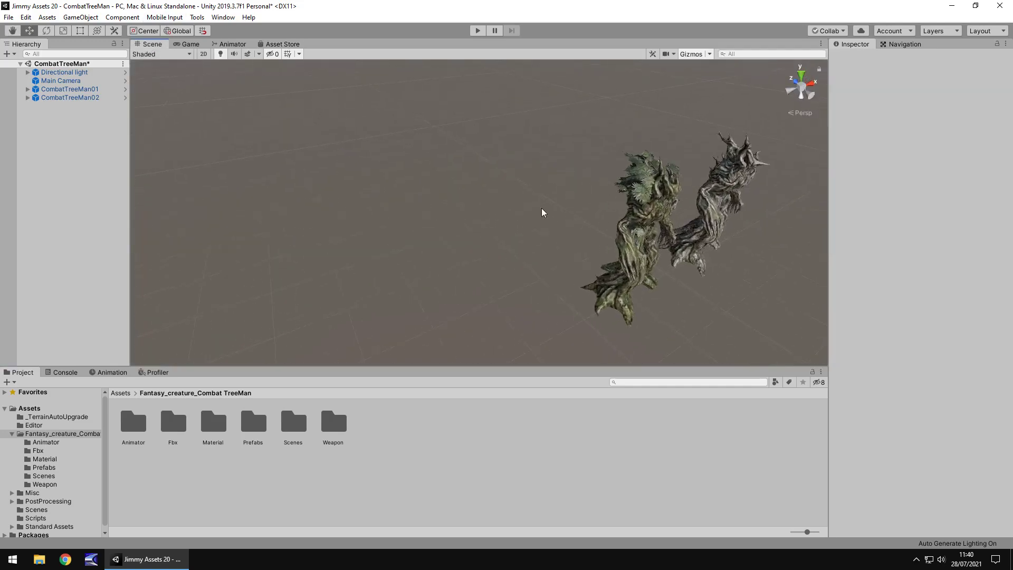
{"action": "scroll", "coordinate": [544, 213], "scroll_direction": "up", "scroll_amount": 5}
{"action": "middle_click_drag", "start_coordinate": [425, 181], "coordinate": [220, 156]}
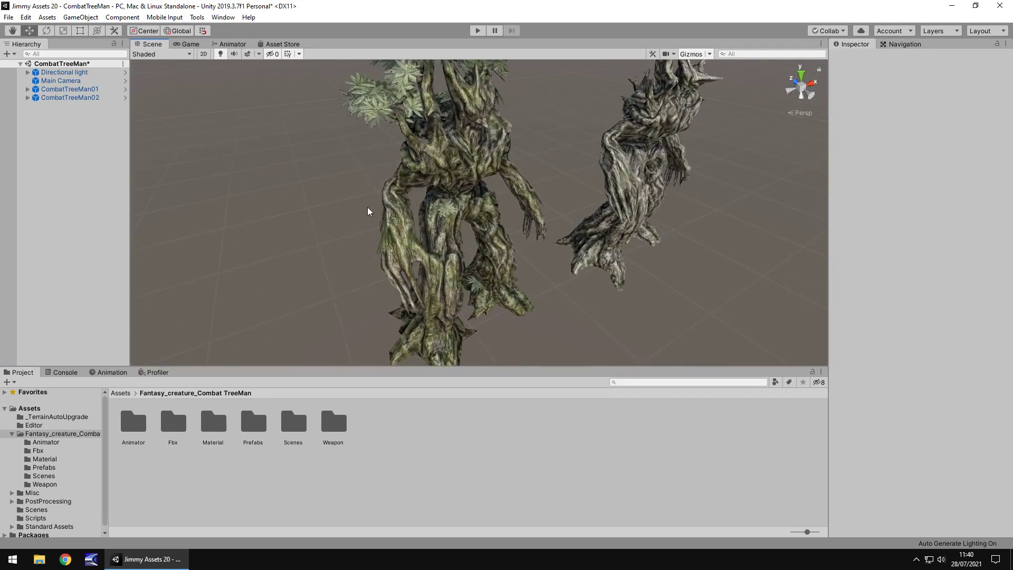
{"action": "right_click_drag", "start_coordinate": [368, 211], "coordinate": [398, 219]}
{"action": "scroll", "coordinate": [572, 182], "scroll_direction": "down", "scroll_amount": 3}
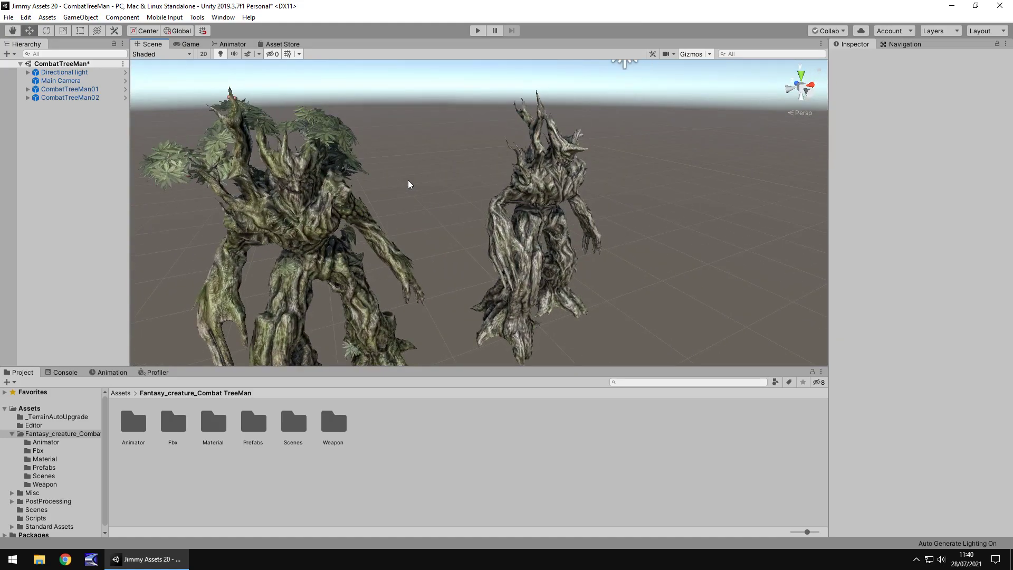
Step: Inspect the tree man's bark up close, then pull back to a level view of both
{"action": "scroll", "coordinate": [355, 199], "scroll_direction": "up", "scroll_amount": 10}
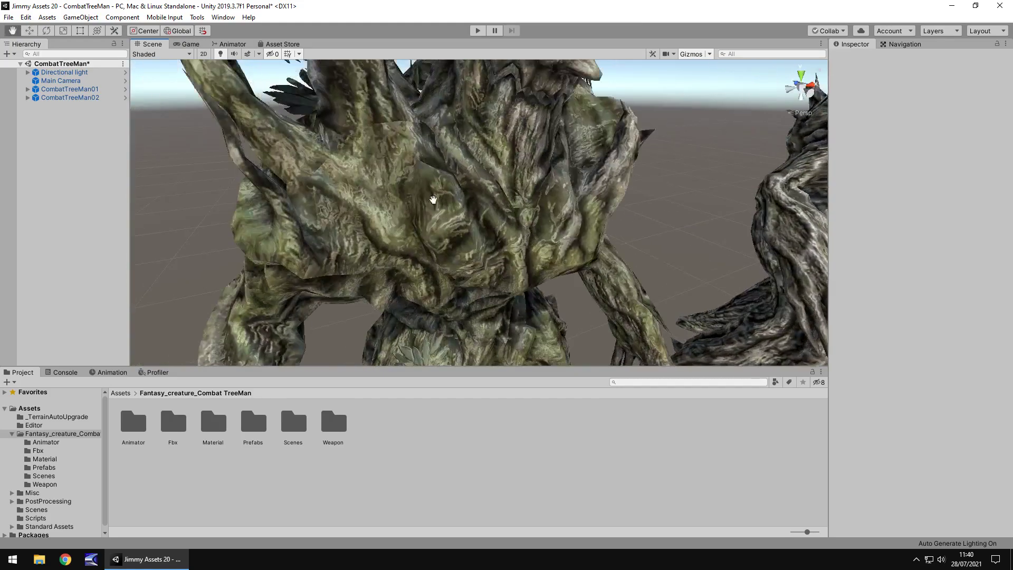
{"action": "right_click_drag", "start_coordinate": [433, 200], "coordinate": [397, 247]}
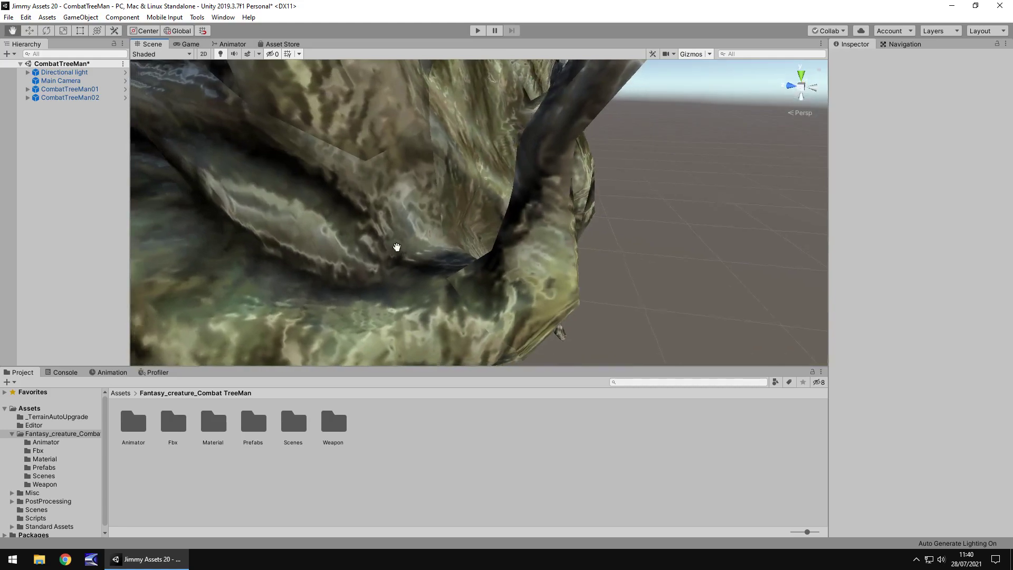
{"action": "left_click_drag", "start_coordinate": [396, 247], "coordinate": [400, 129]}
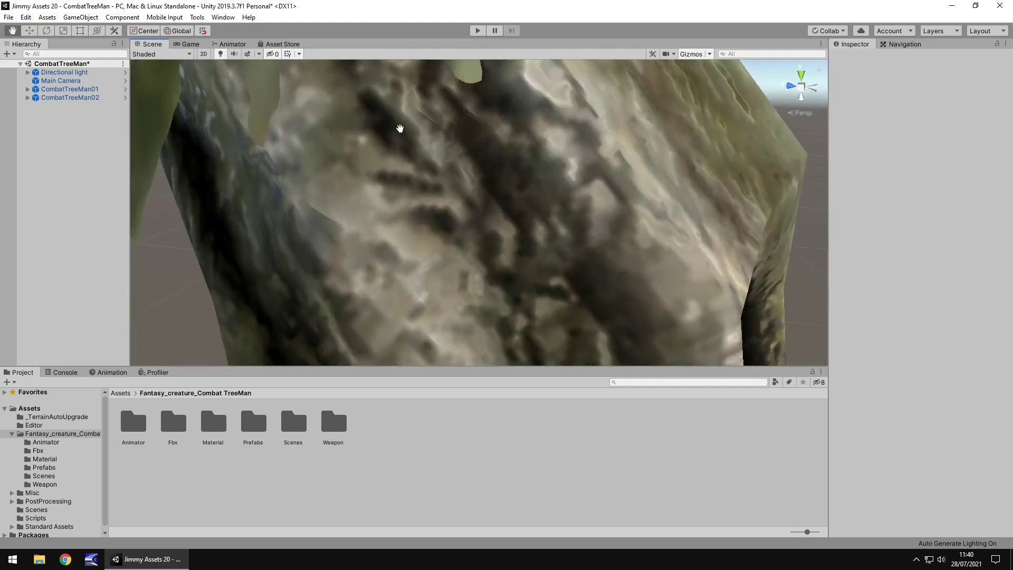
{"action": "scroll", "coordinate": [400, 128], "scroll_direction": "down", "scroll_amount": 10}
{"action": "key", "text": "w"}
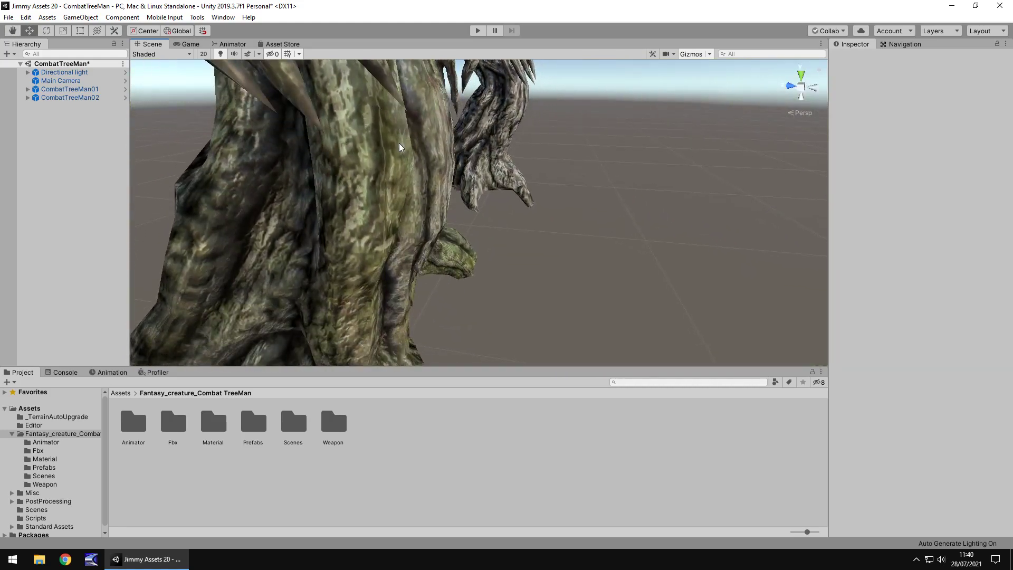
{"action": "right_click_drag", "start_coordinate": [400, 148], "coordinate": [441, 227]}
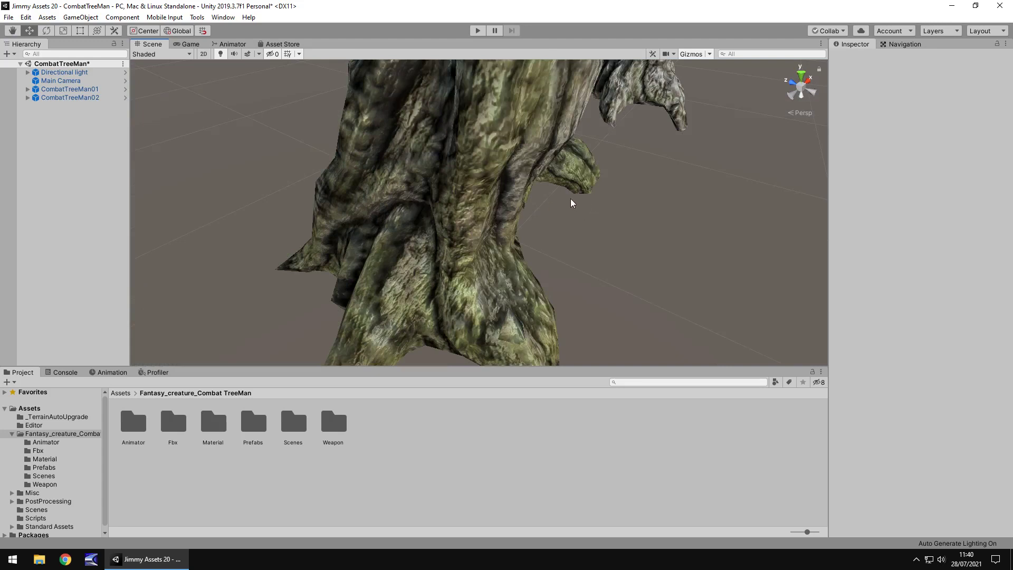
{"action": "scroll", "coordinate": [588, 179], "scroll_direction": "down", "scroll_amount": 5}
{"action": "middle_click_drag", "start_coordinate": [588, 178], "coordinate": [451, 269]}
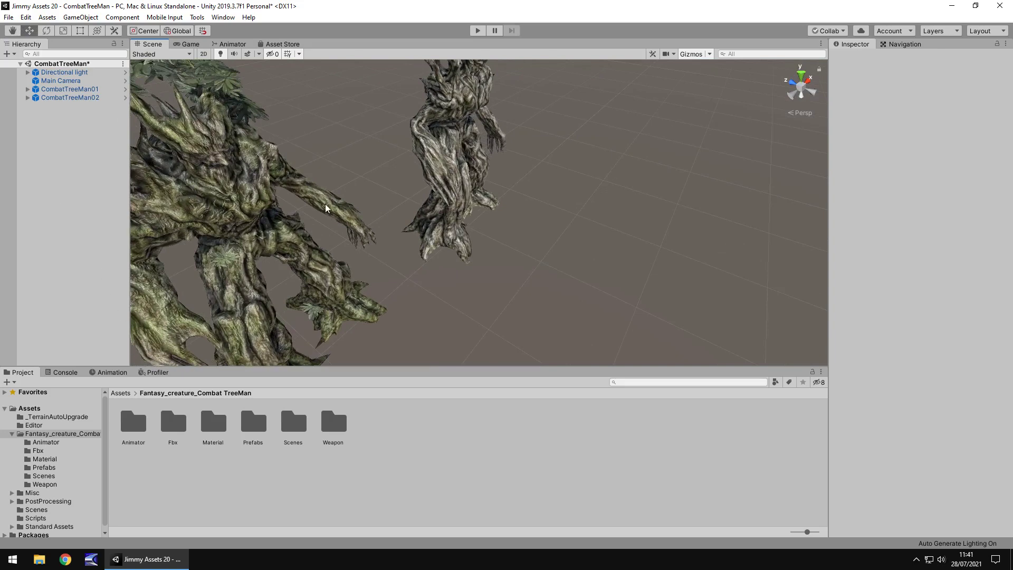
{"action": "left_click_drag", "start_coordinate": [592, 183], "coordinate": [449, 164], "text": "alt"}
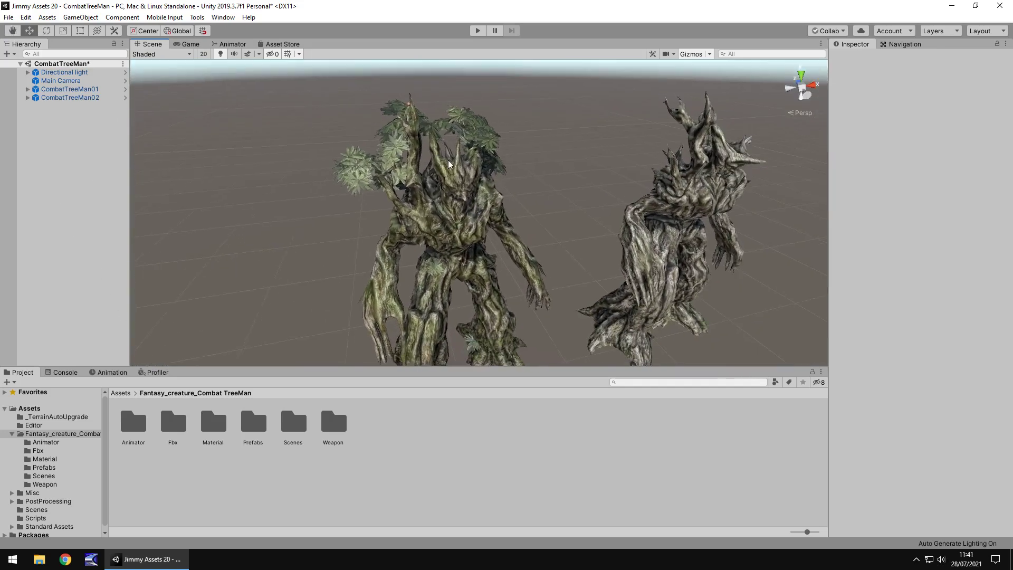
Step: Select CombatTreeMan02, then test-play the scene and stop playback
{"action": "left_click", "coordinate": [728, 228]}
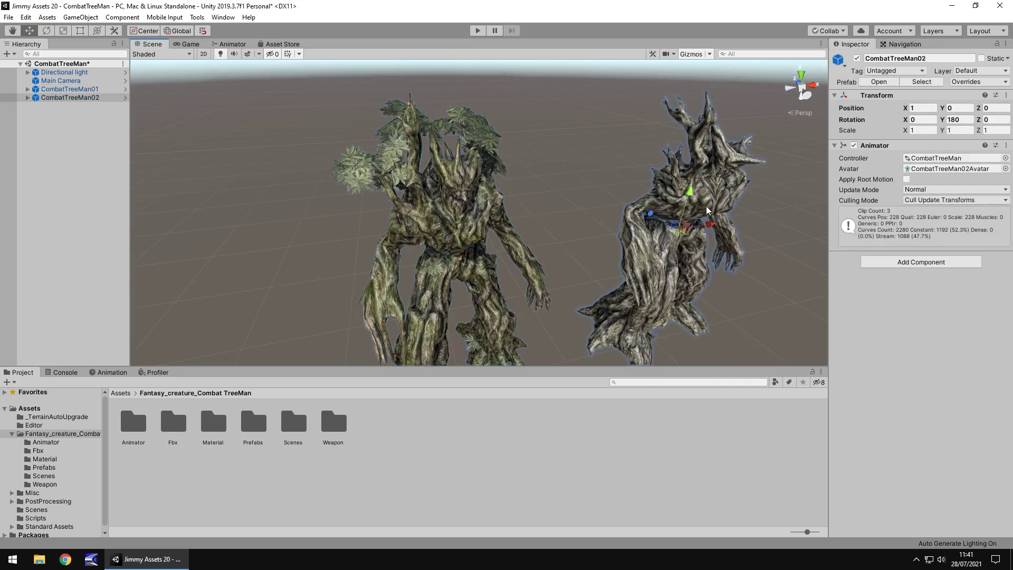
{"action": "left_click", "coordinate": [478, 31]}
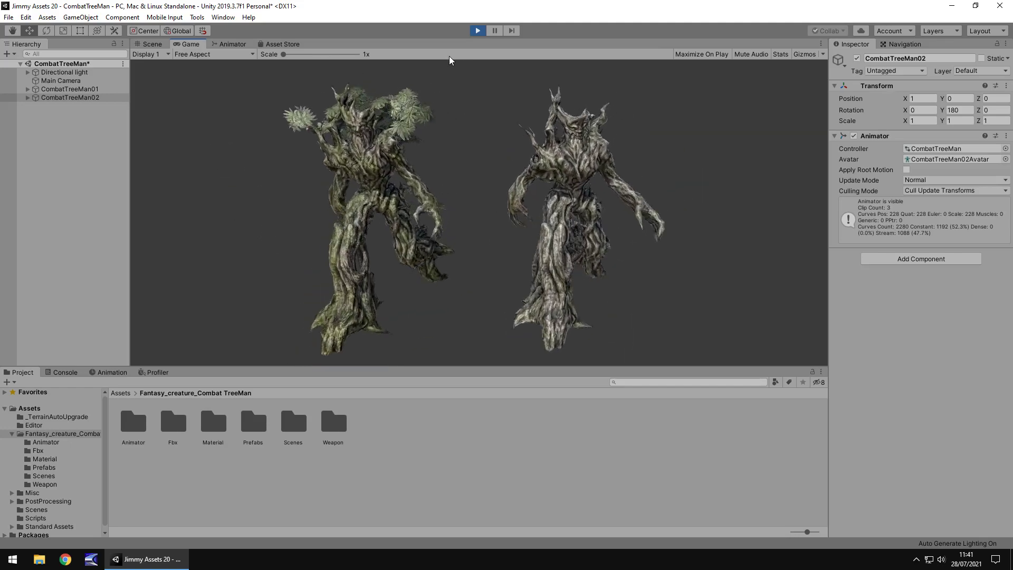
{"action": "left_click", "coordinate": [477, 30]}
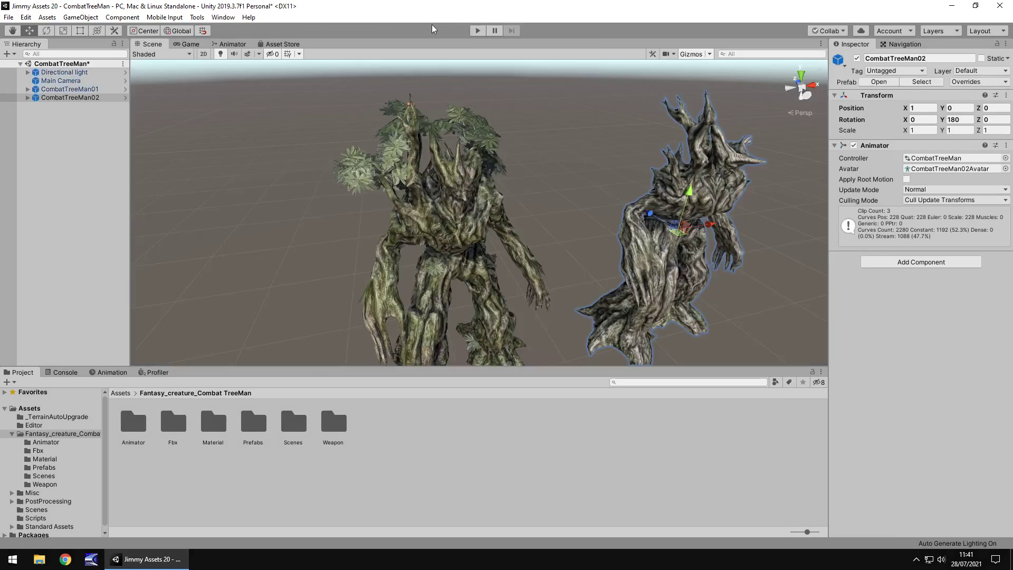
Step: View the Fantasy Creature - Combat TreeMan store page, then return to the Scene view
{"action": "left_click", "coordinate": [288, 44]}
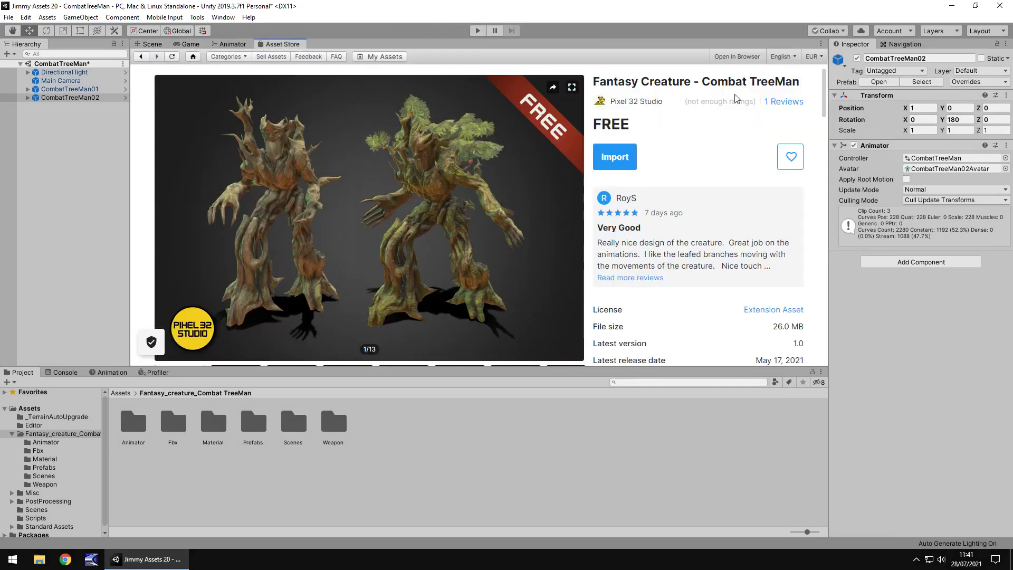
{"action": "left_click", "coordinate": [153, 44]}
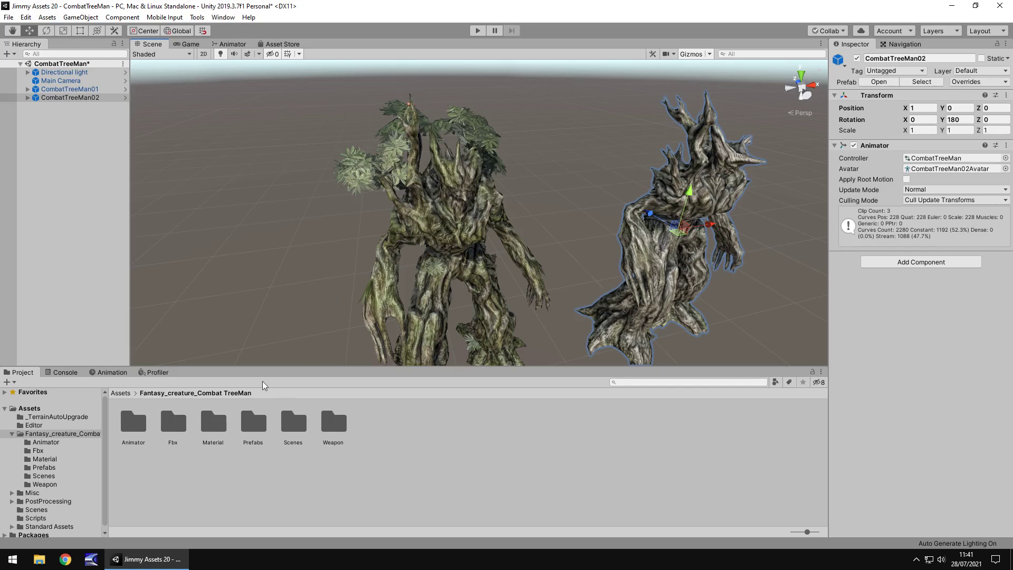
Step: Browse the Animator and Fbx folders, inspect CombatTreeMan_run02's import settings, then open Material
{"action": "double_click", "coordinate": [136, 425]}
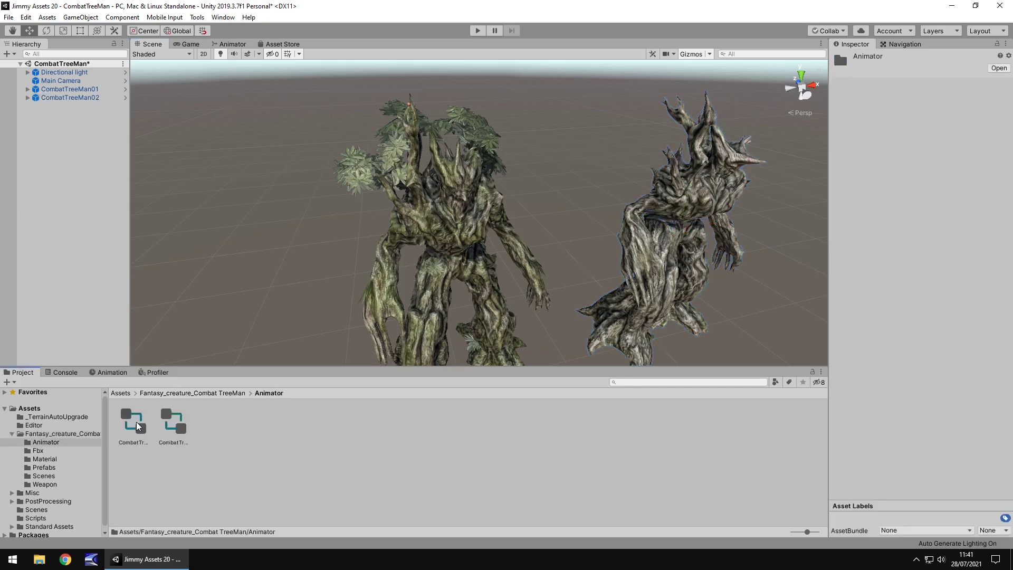
{"action": "left_click", "coordinate": [38, 451]}
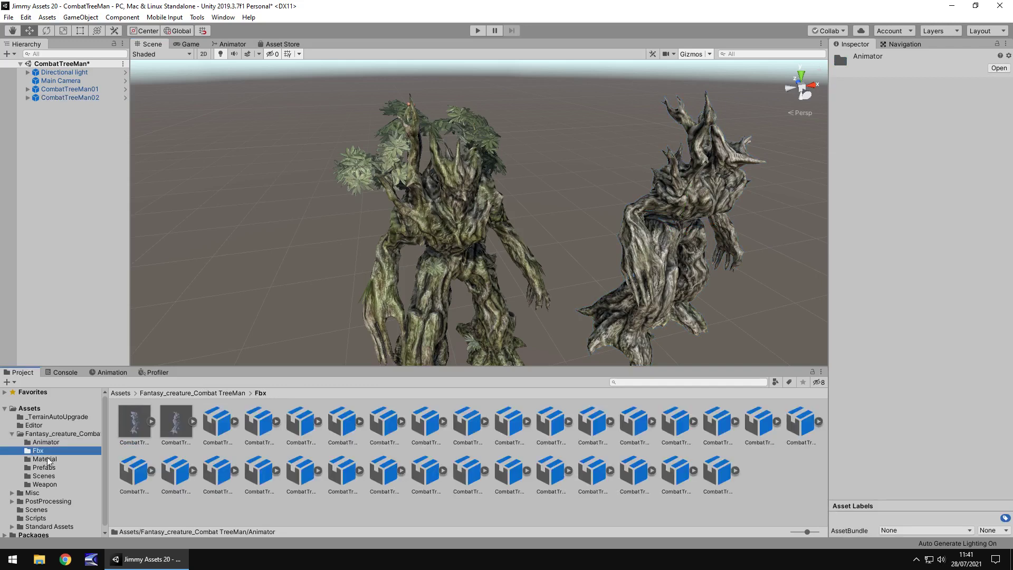
{"action": "left_click", "coordinate": [298, 479]}
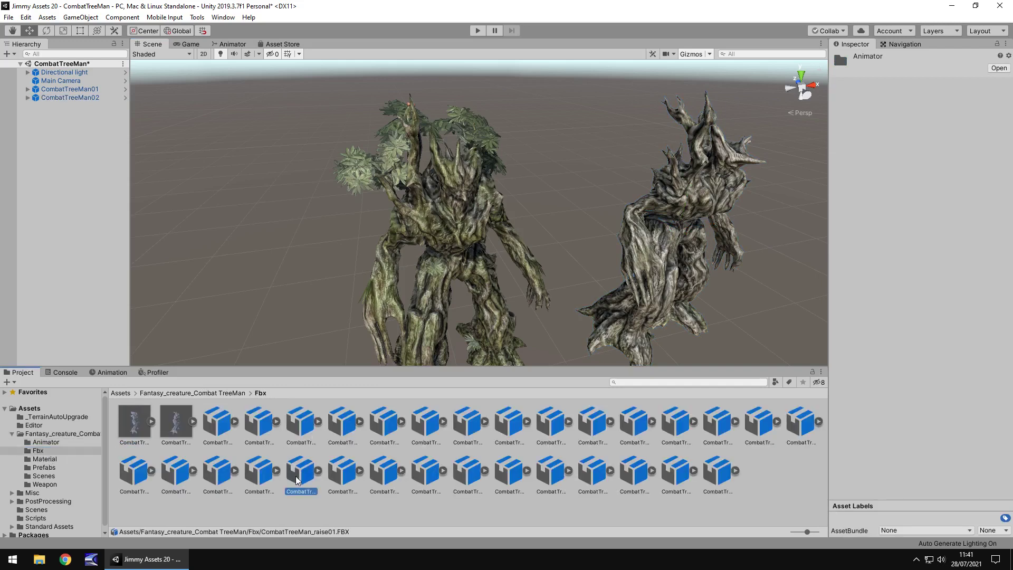
{"action": "left_click", "coordinate": [430, 475]}
{"action": "left_click", "coordinate": [467, 475]}
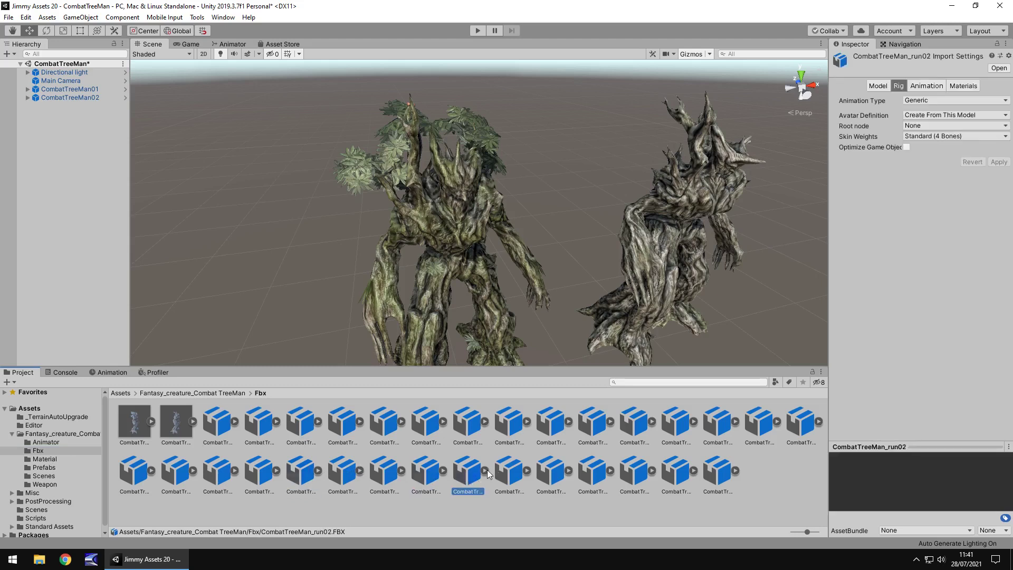
{"action": "left_click", "coordinate": [485, 470]}
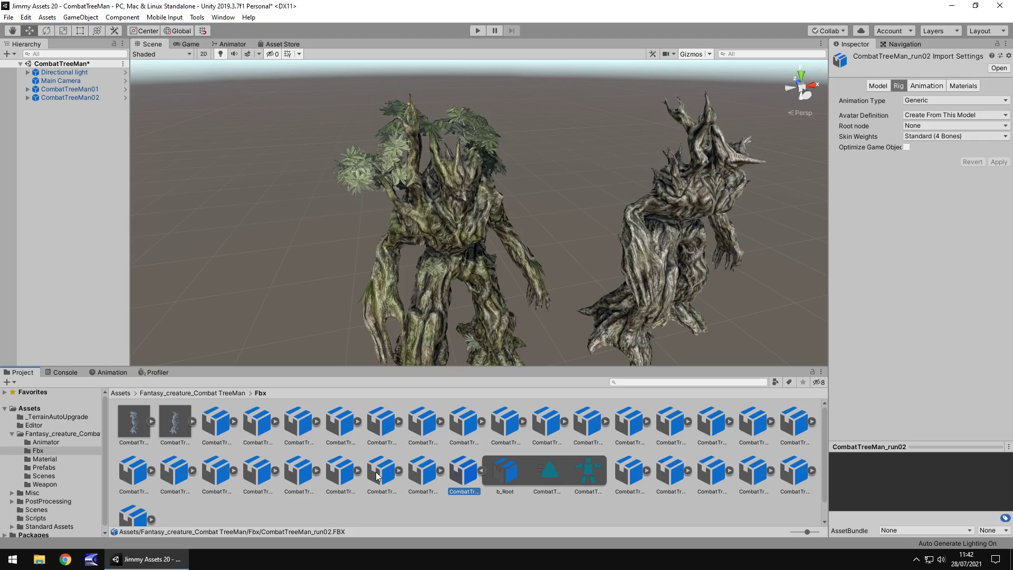
{"action": "left_click", "coordinate": [44, 459]}
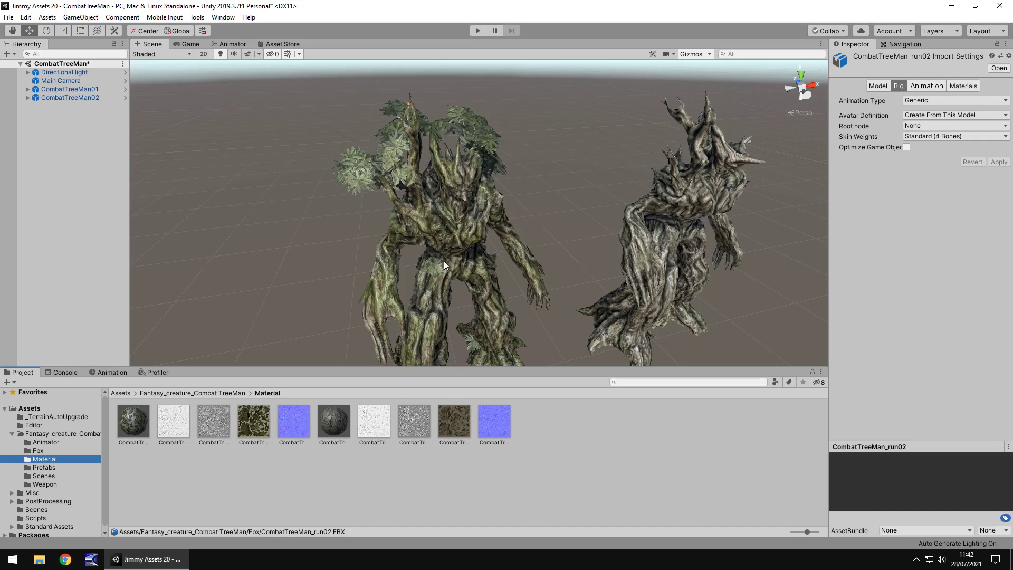
Step: Set the CombatTreeMan01 material's normal map strength to 1
{"action": "left_click", "coordinate": [140, 415]}
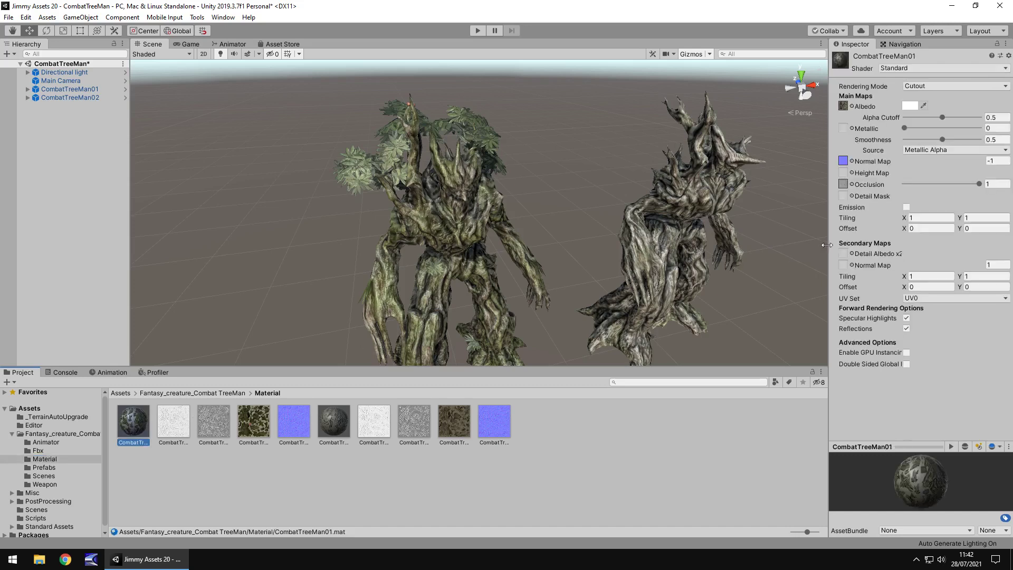
{"action": "mouse_move", "coordinate": [929, 161]}
{"action": "left_mouse_down"}
{"action": "mouse_move", "coordinate": [989, 167]}
{"action": "mouse_move", "coordinate": [11, 174]}
{"action": "mouse_move", "coordinate": [18, 172]}
{"action": "left_mouse_up"}
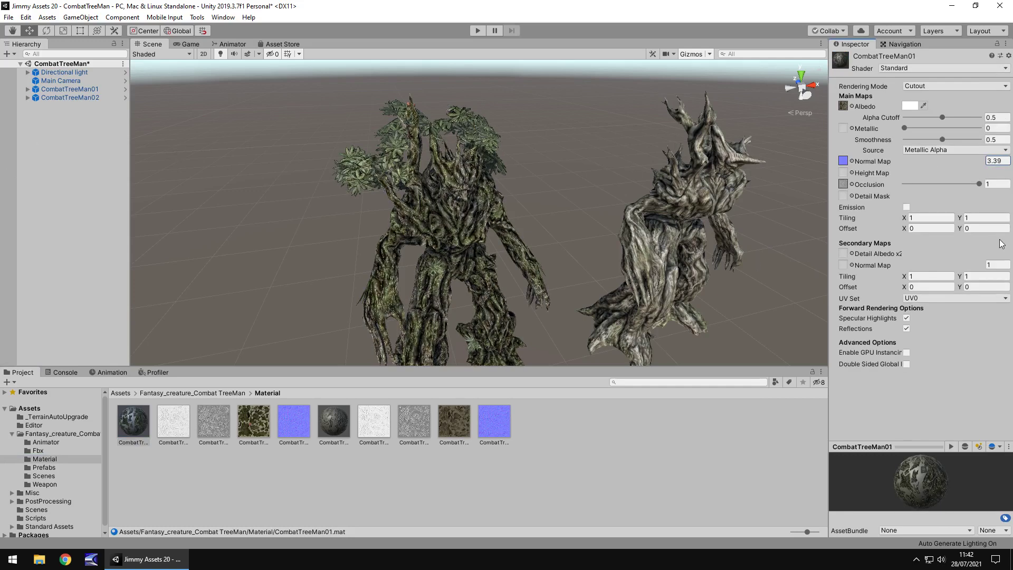
{"action": "key", "text": "ctrl+z"}
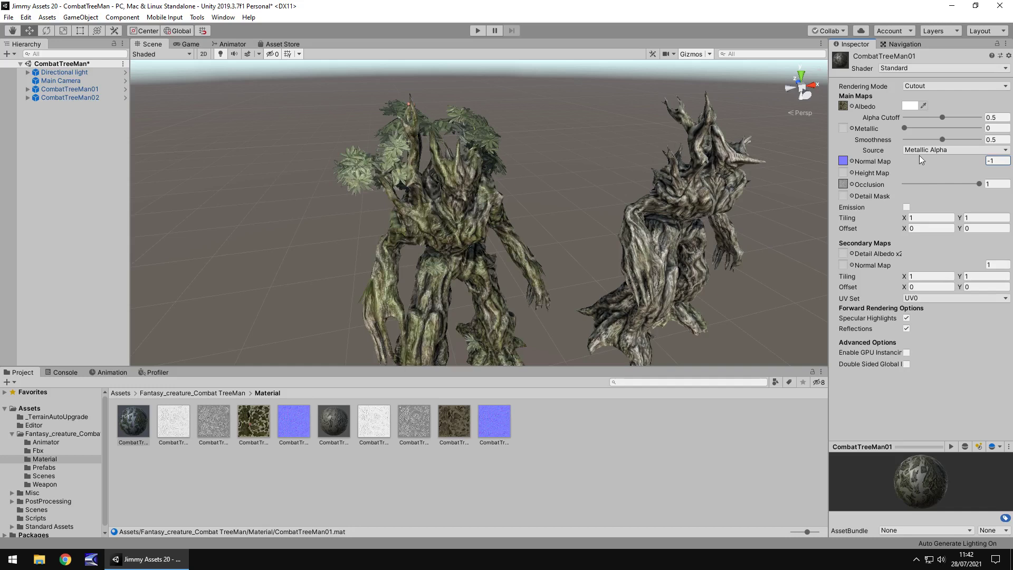
{"action": "left_click_drag", "start_coordinate": [946, 160], "coordinate": [974, 160]}
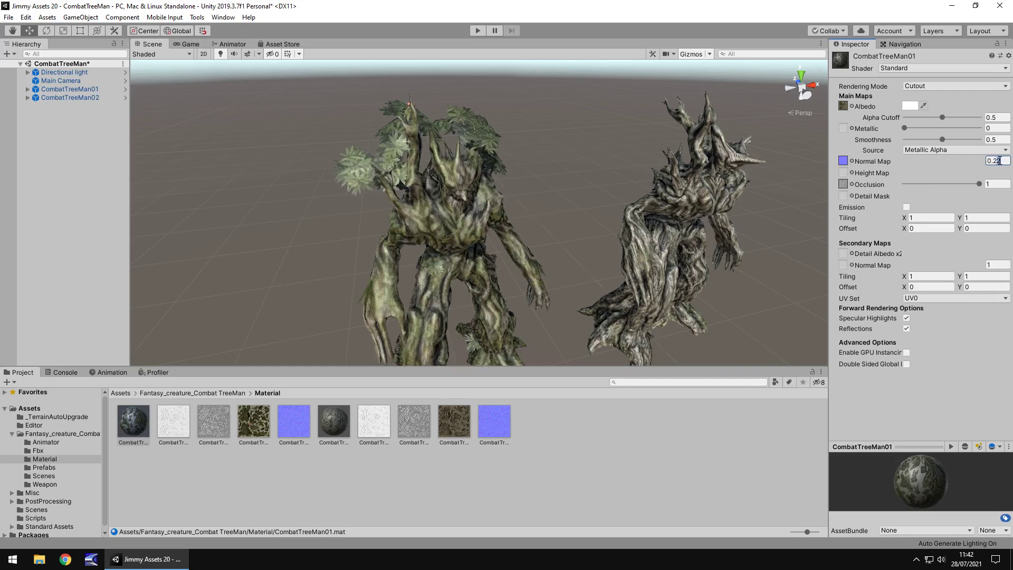
{"action": "left_click", "coordinate": [999, 161]}
{"action": "type", "text": "1"}
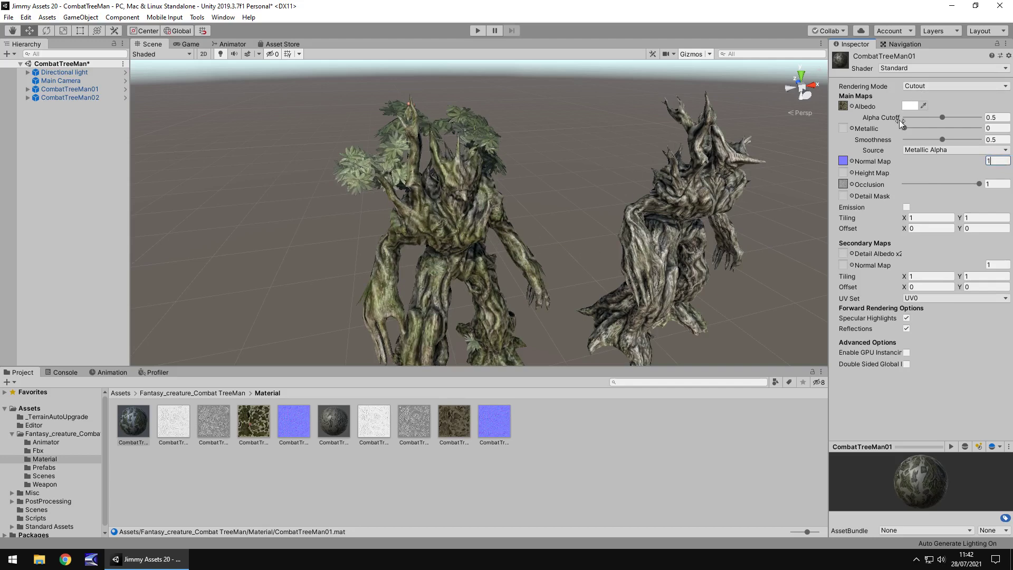
Step: Make the material fully metallic (Metallic 1) and view the tree men through the Game camera
{"action": "left_click_drag", "start_coordinate": [904, 128], "coordinate": [982, 128]}
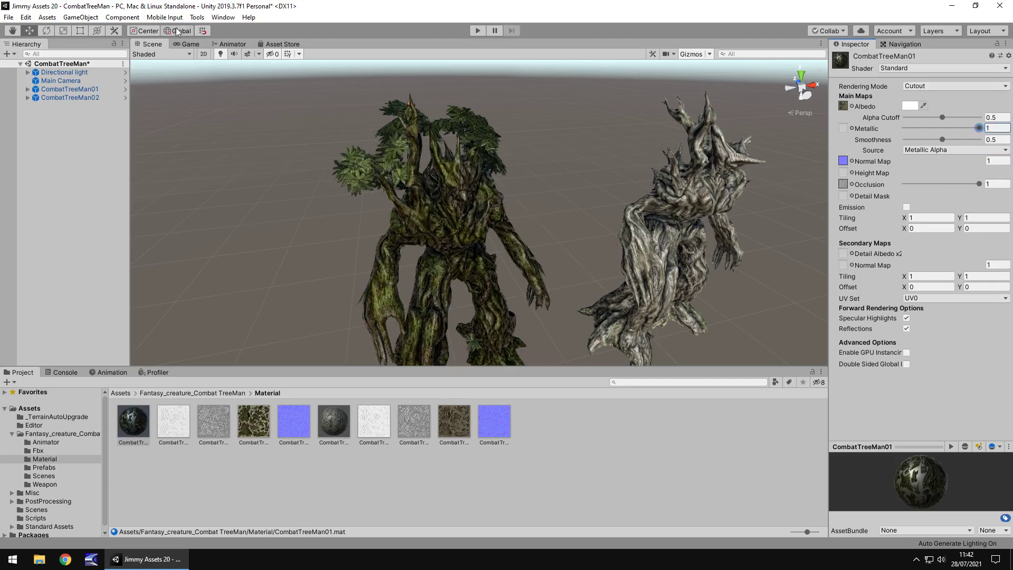
{"action": "left_click", "coordinate": [190, 44]}
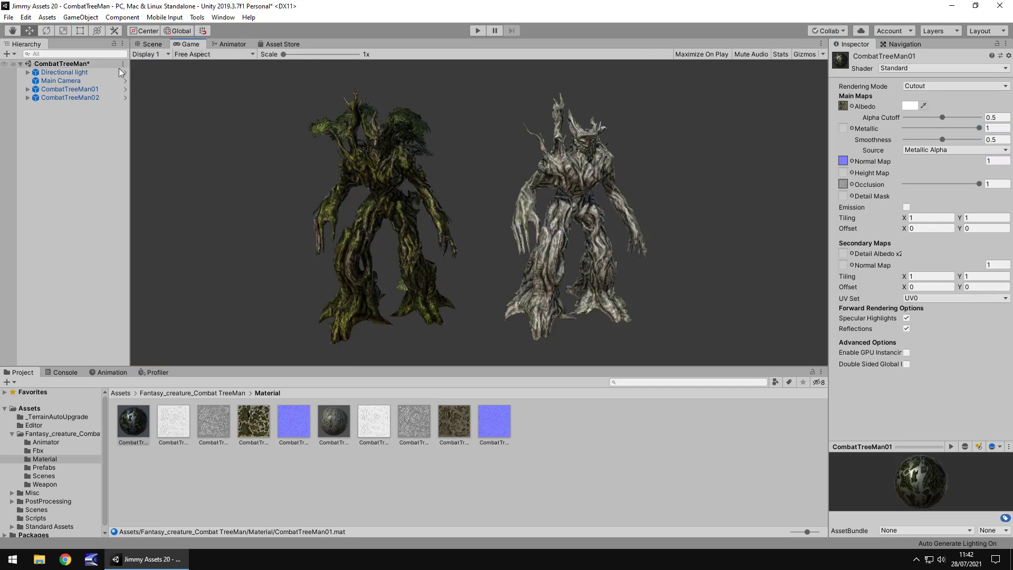
{"action": "left_click", "coordinate": [77, 72]}
Step: Enable Post-Processing Behaviour on the Main Camera, then orbit the Scene view from higher
{"action": "left_click", "coordinate": [78, 81]}
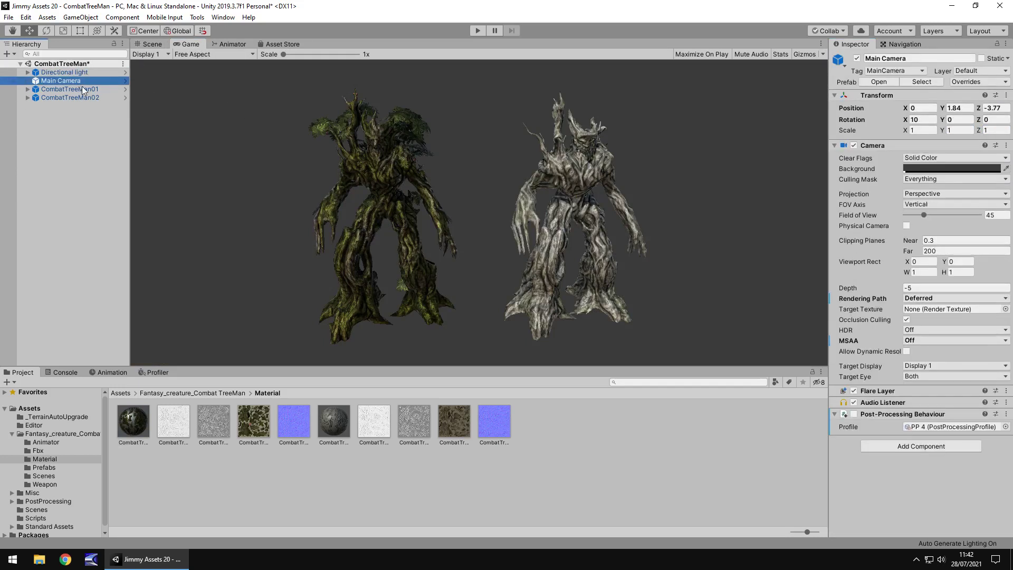
{"action": "left_click", "coordinate": [854, 414]}
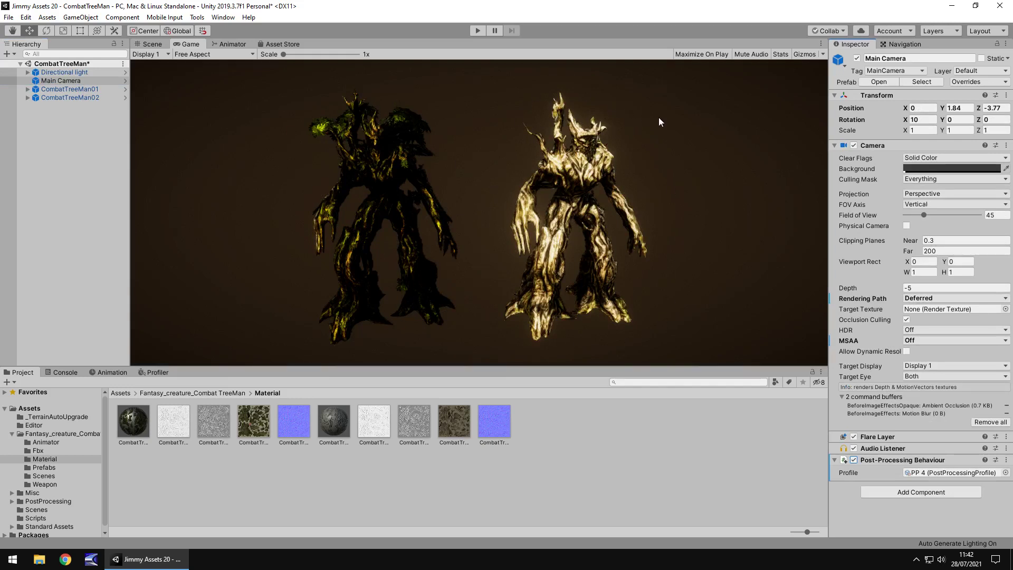
{"action": "left_click", "coordinate": [156, 46]}
{"action": "right_click_drag", "start_coordinate": [486, 231], "coordinate": [453, 308]}
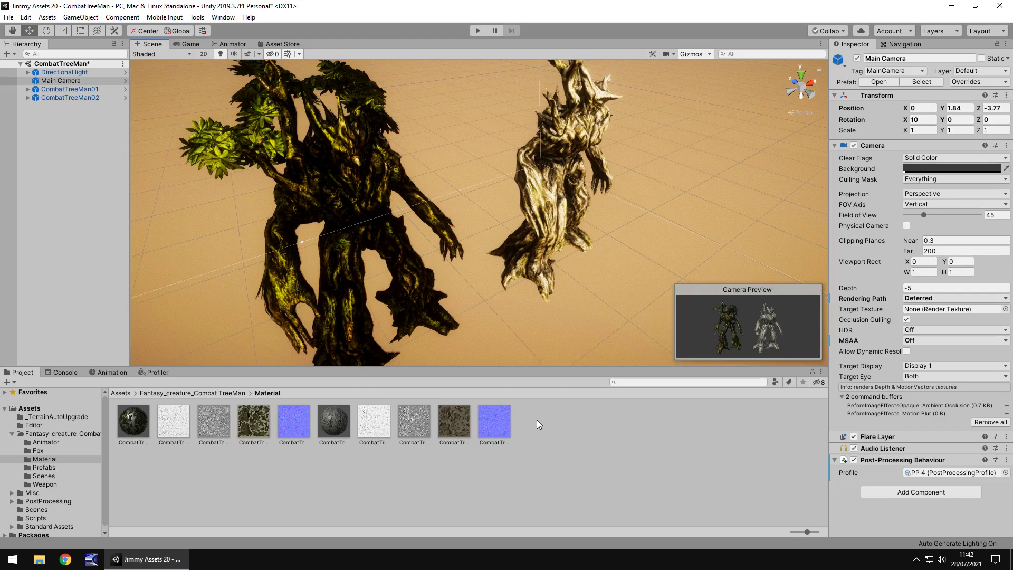
Step: Inspect the CombatTreeMan_jump_action03 clip in the Fbx folder, then open the Prefabs folder
{"action": "left_click", "coordinate": [37, 451]}
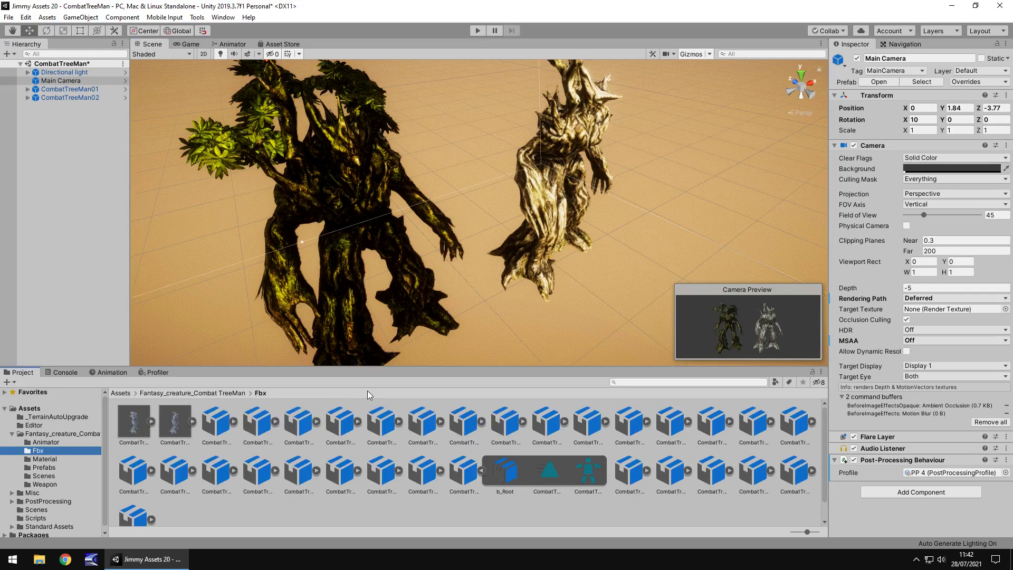
{"action": "left_click", "coordinate": [233, 470]}
{"action": "left_click", "coordinate": [296, 476]}
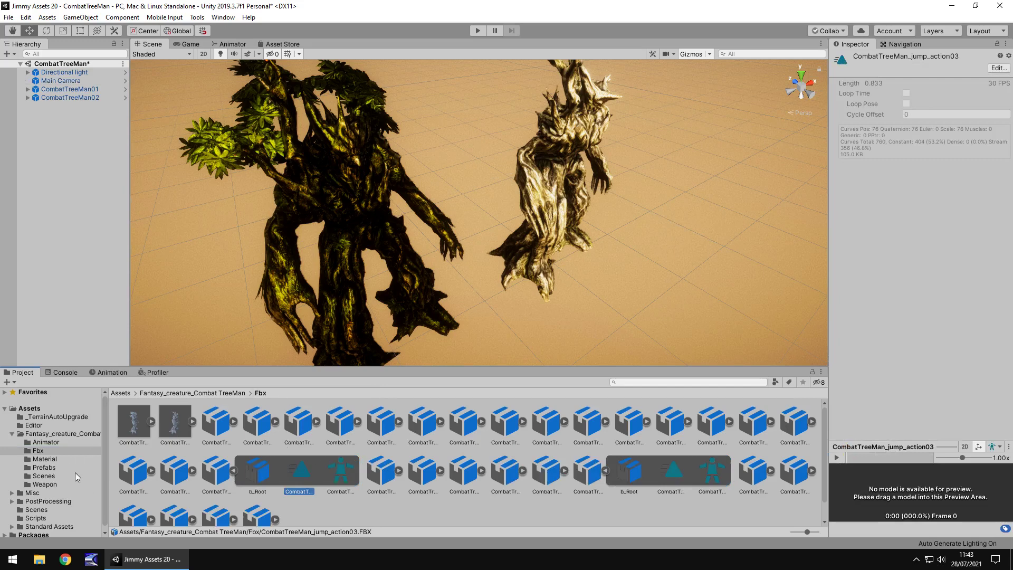
{"action": "left_click", "coordinate": [45, 468]}
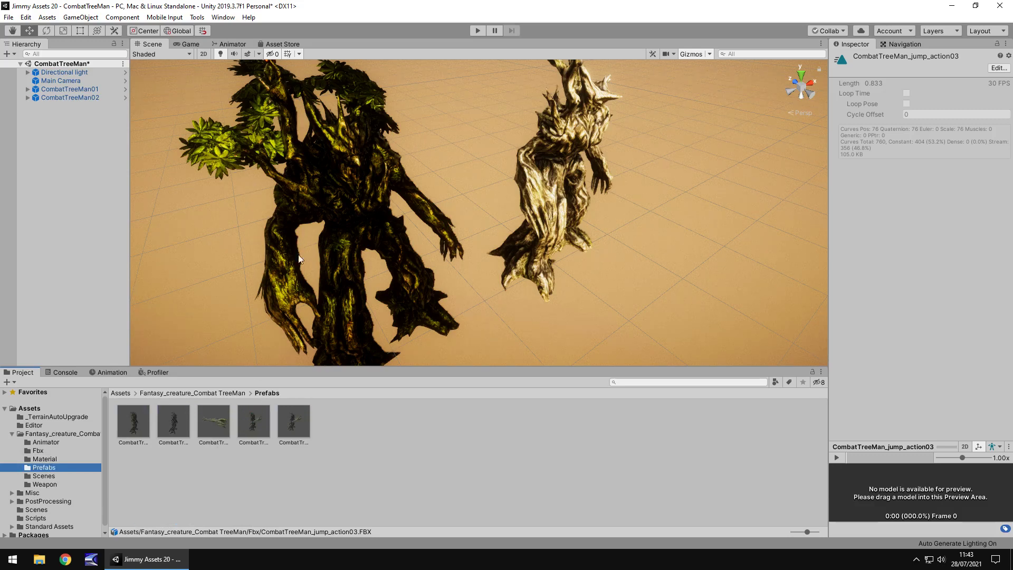
Step: Place a CombatTreeMan_gre01 prefab in the scene at 0.517, 0.241, -1.396
{"action": "scroll", "coordinate": [479, 255], "scroll_direction": "down", "scroll_amount": 5}
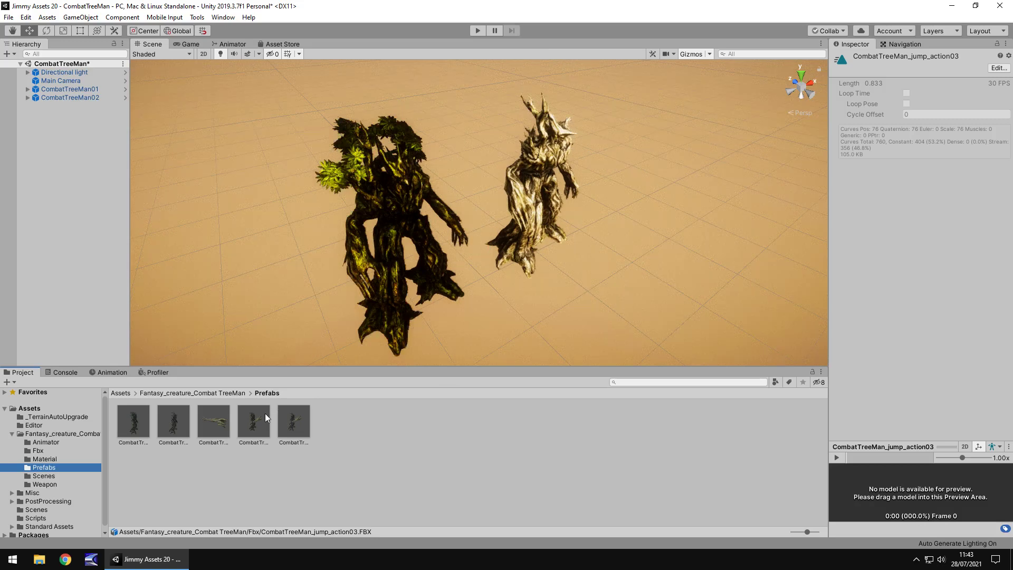
{"action": "left_click_drag", "start_coordinate": [251, 426], "coordinate": [654, 223]}
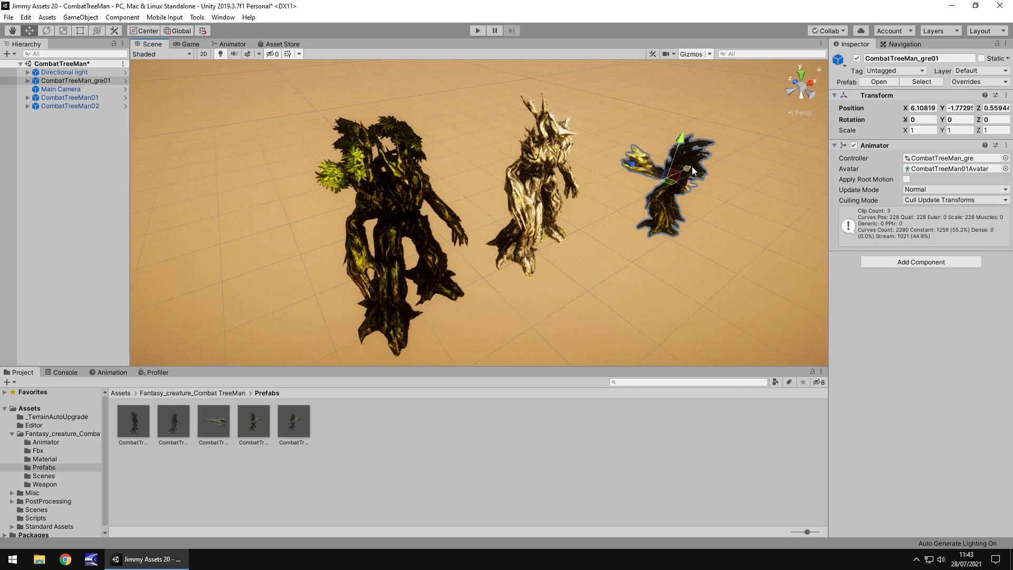
{"action": "left_click_drag", "start_coordinate": [689, 167], "coordinate": [484, 141]}
{"action": "left_click", "coordinate": [187, 44]}
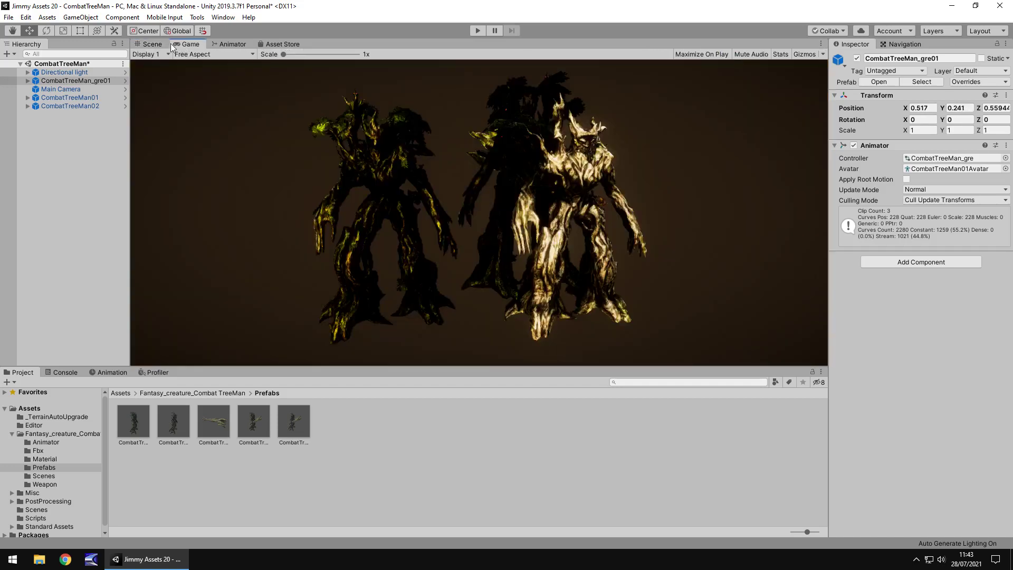
{"action": "left_click", "coordinate": [152, 45]}
{"action": "left_click_drag", "start_coordinate": [519, 159], "coordinate": [533, 202]}
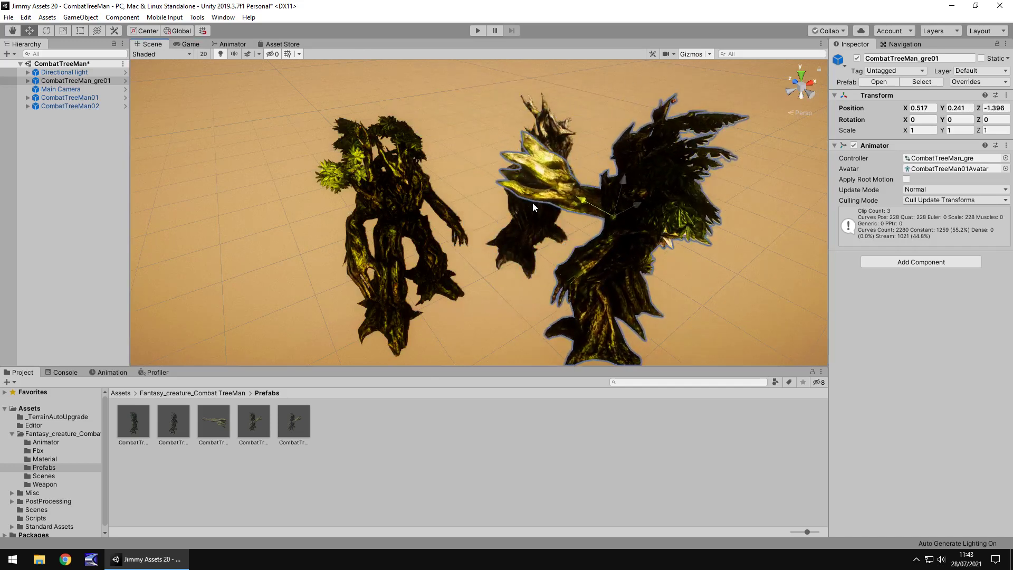
Step: Rotate the club-wielding tree man to Y 180 and start play mode
{"action": "left_click", "coordinate": [959, 119]}
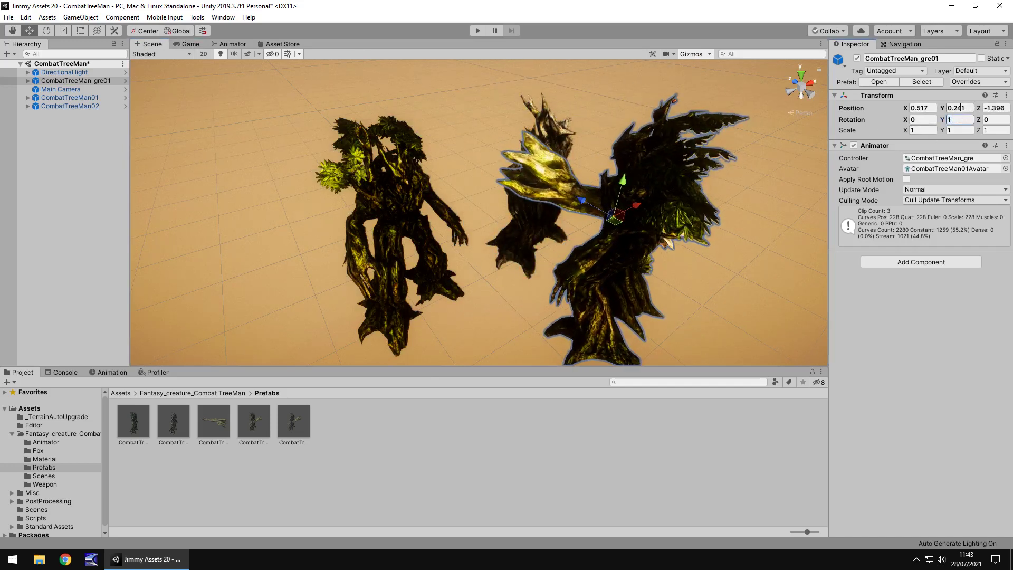
{"action": "type", "text": "80"}
{"action": "left_click", "coordinate": [478, 31]}
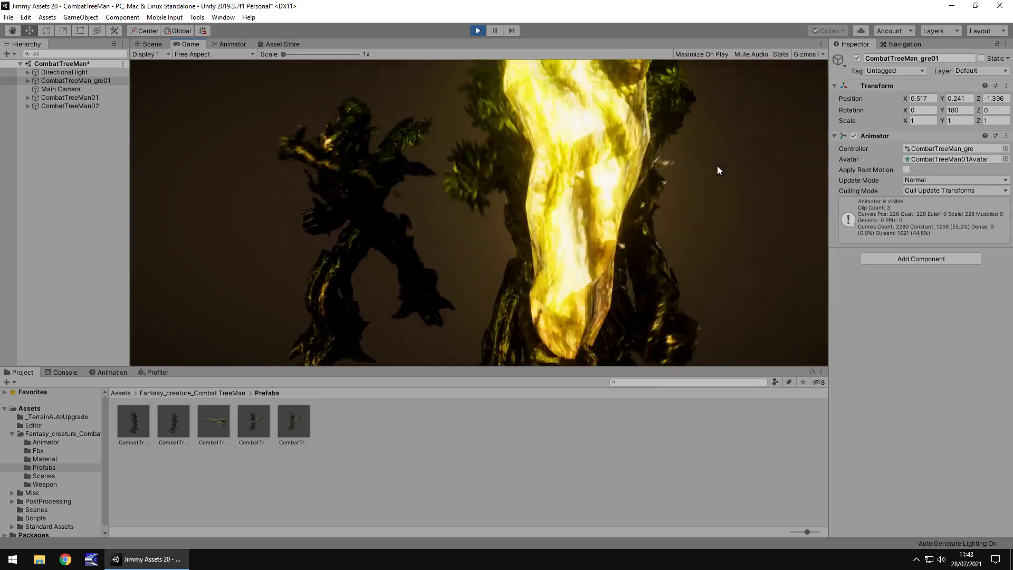
Step: Stop play mode after watching the club-wielding tree creature animate
{"action": "left_click", "coordinate": [478, 31]}
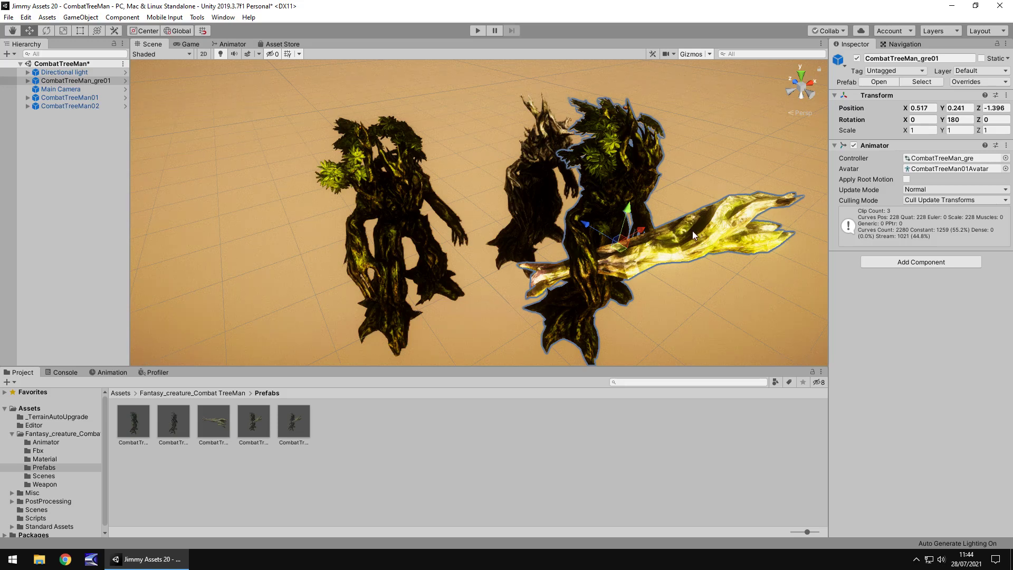
Step: Tour the Scenes, Weapon, Material, Fbx and Prefabs folders, ending on Material's ten assets
{"action": "left_click", "coordinate": [50, 476]}
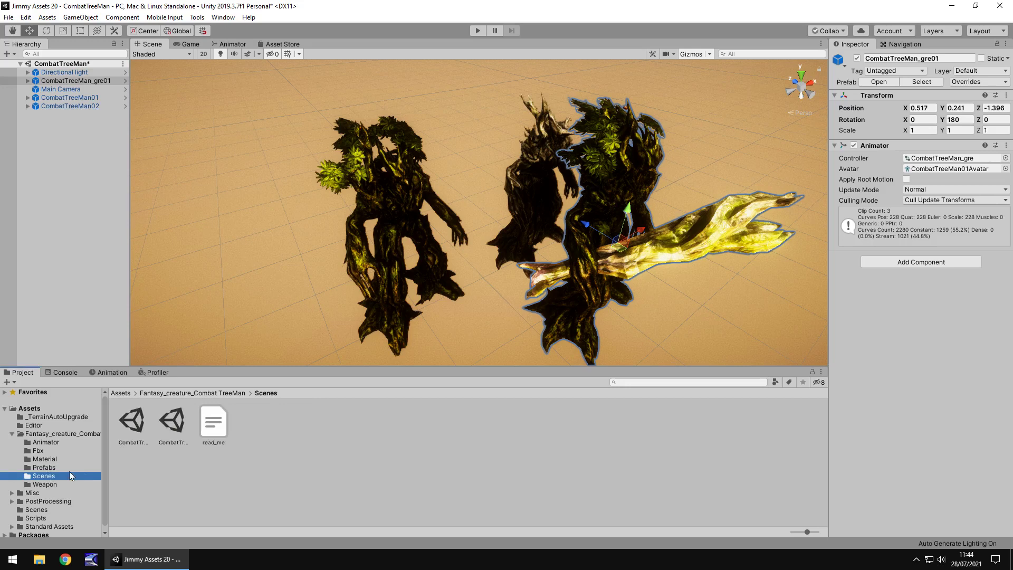
{"action": "left_click", "coordinate": [55, 483]}
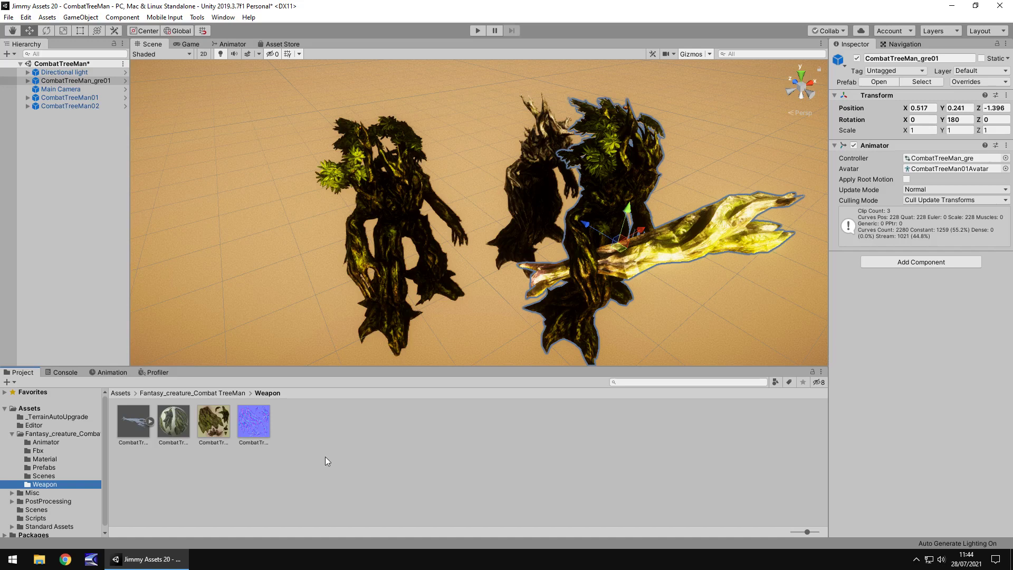
{"action": "left_click", "coordinate": [55, 459]}
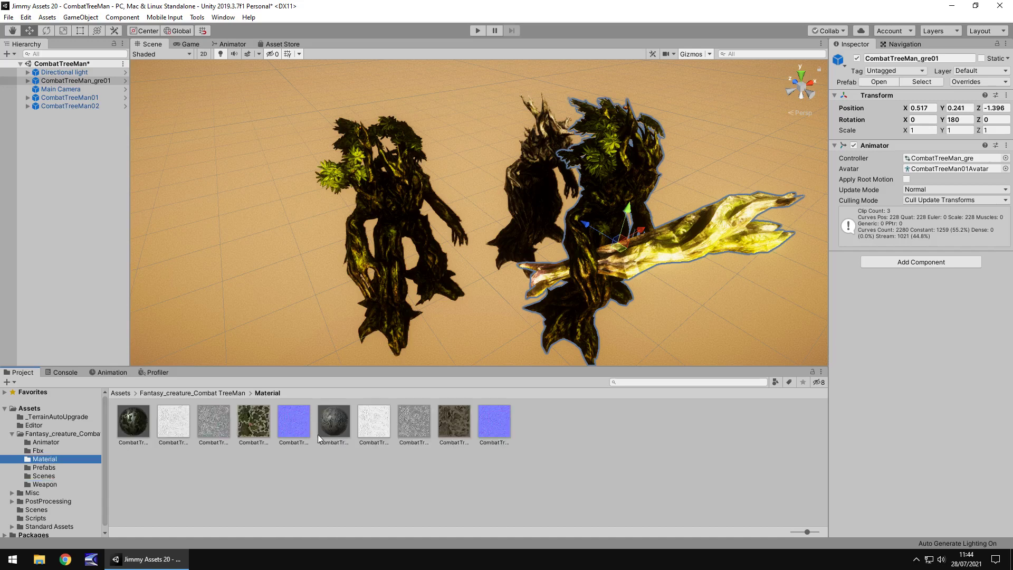
{"action": "left_click", "coordinate": [53, 450]}
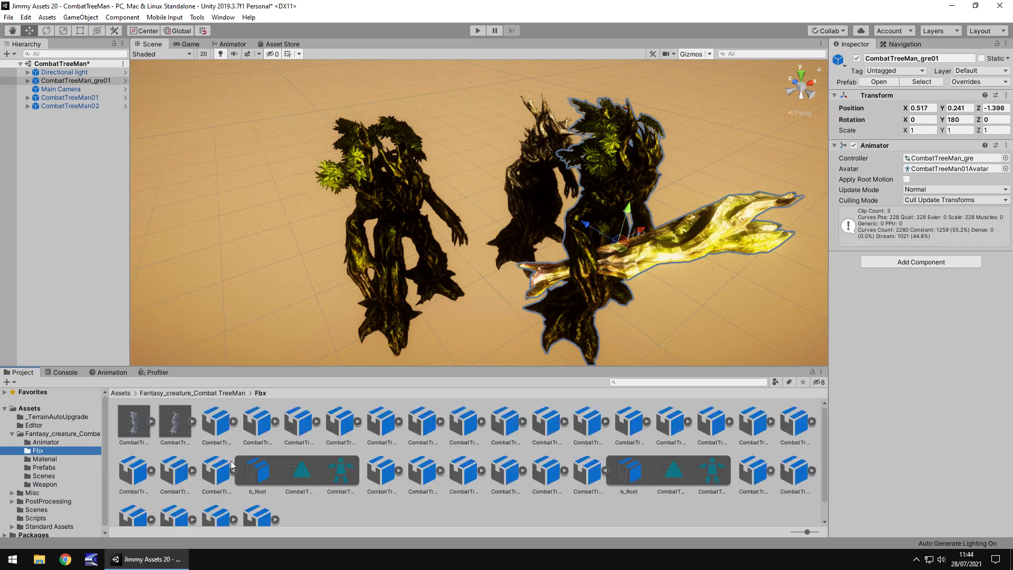
{"action": "key", "text": "Down"}
{"action": "key", "text": "Down"}
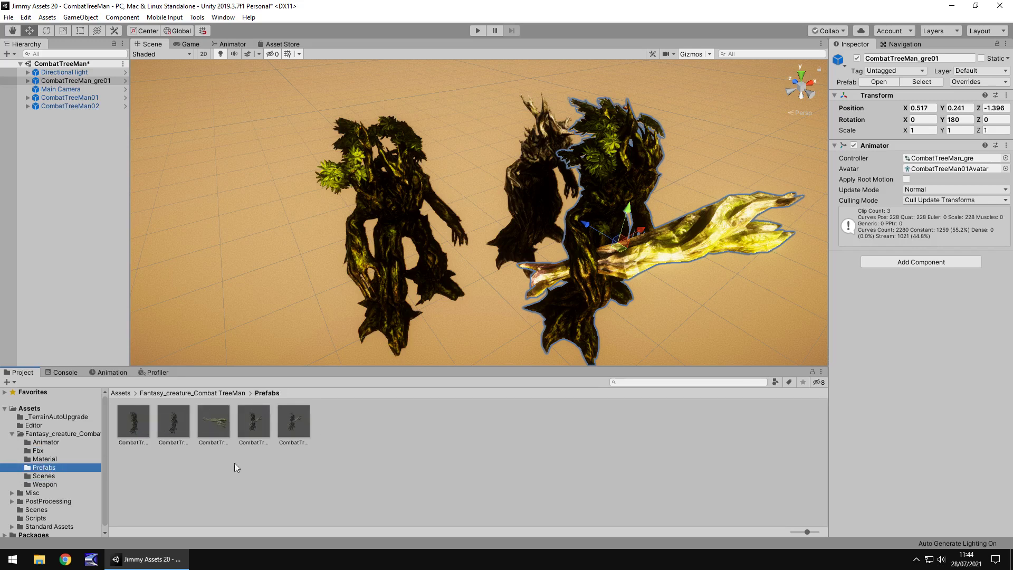
{"action": "left_click", "coordinate": [50, 484]}
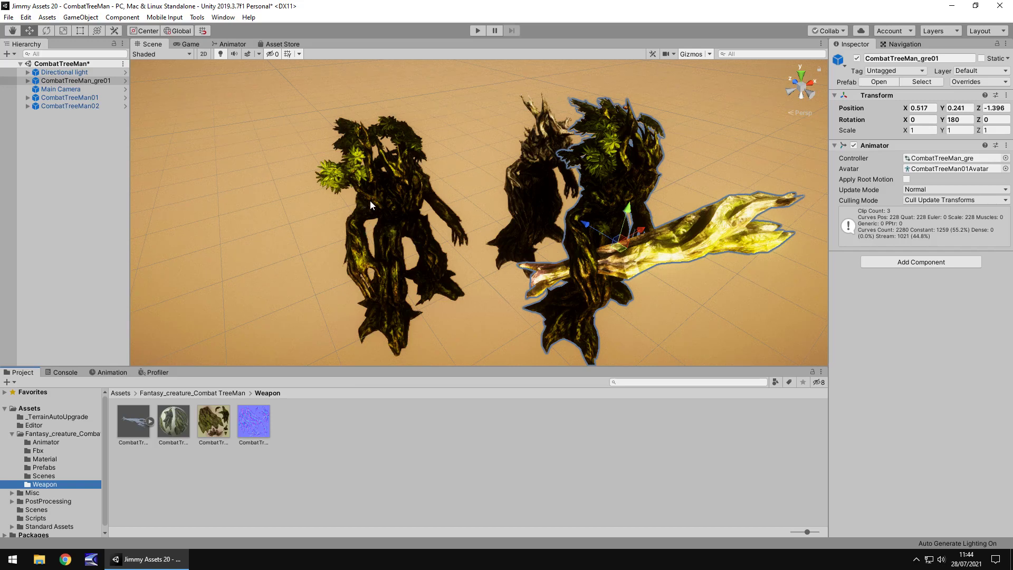
{"action": "left_click", "coordinate": [44, 459]}
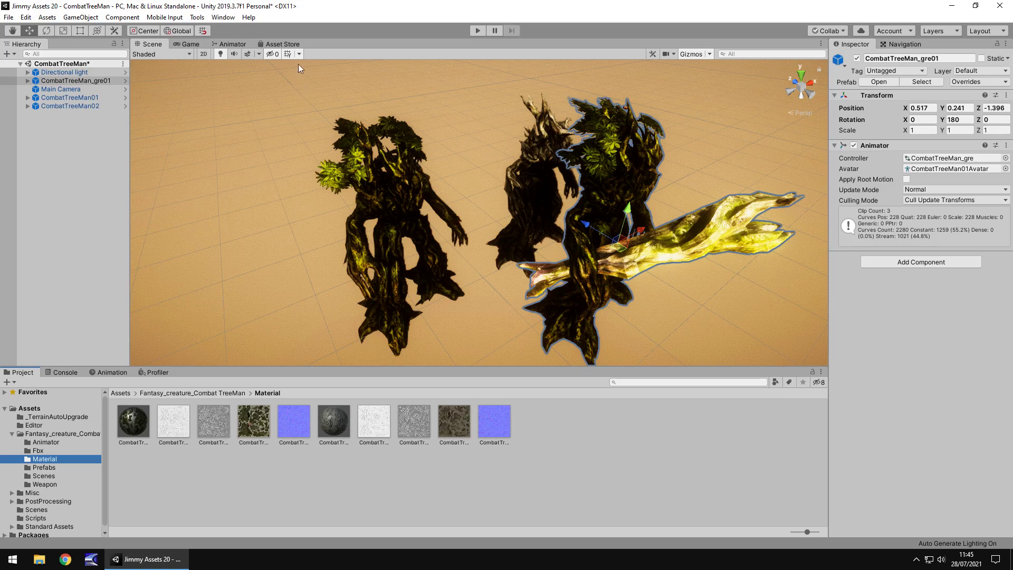
Step: Show the free Fantasy Creature - Combat TreeMan page (version 1.0, 26.0 MB) in the Asset Store tab
{"action": "left_click", "coordinate": [296, 44]}
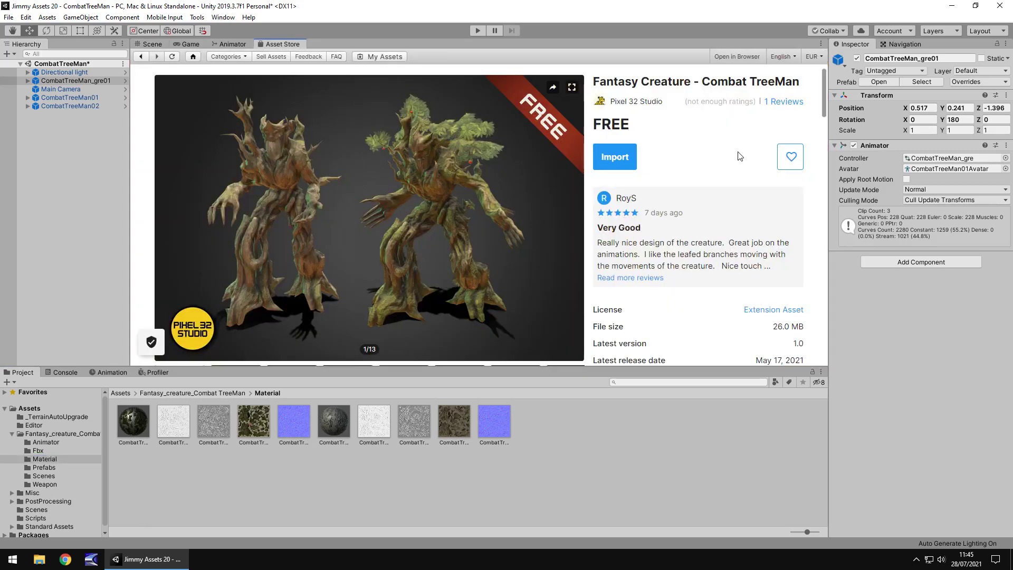